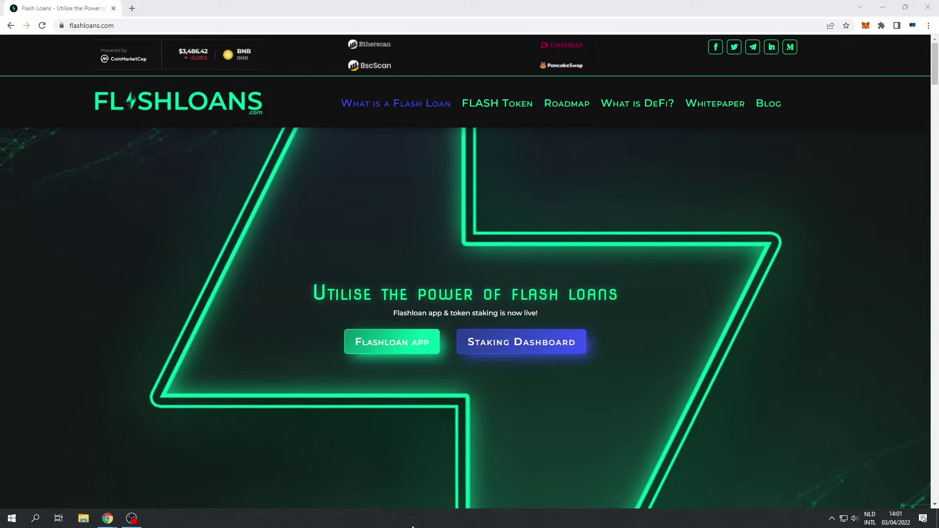
Open the FLASH staking dashboard from the FlashLoans landing page
left_click(523, 343)
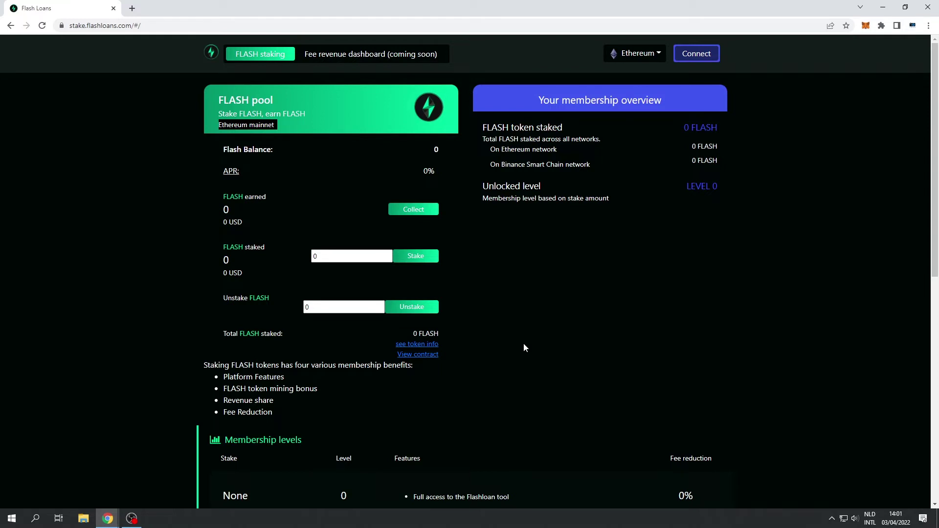
scroll(523, 348, "down", 2)
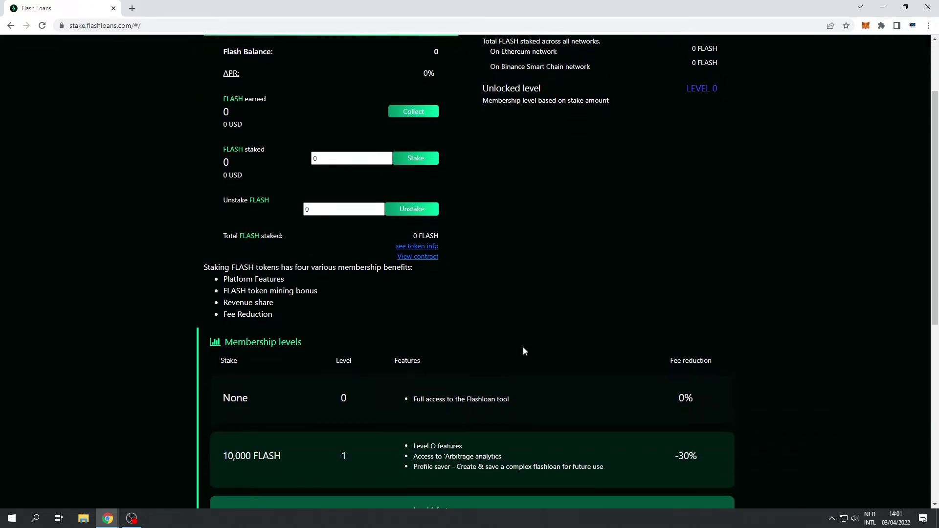
scroll(523, 348, "down", 1)
scroll(523, 349, "down", 1)
scroll(523, 349, "down", 1)
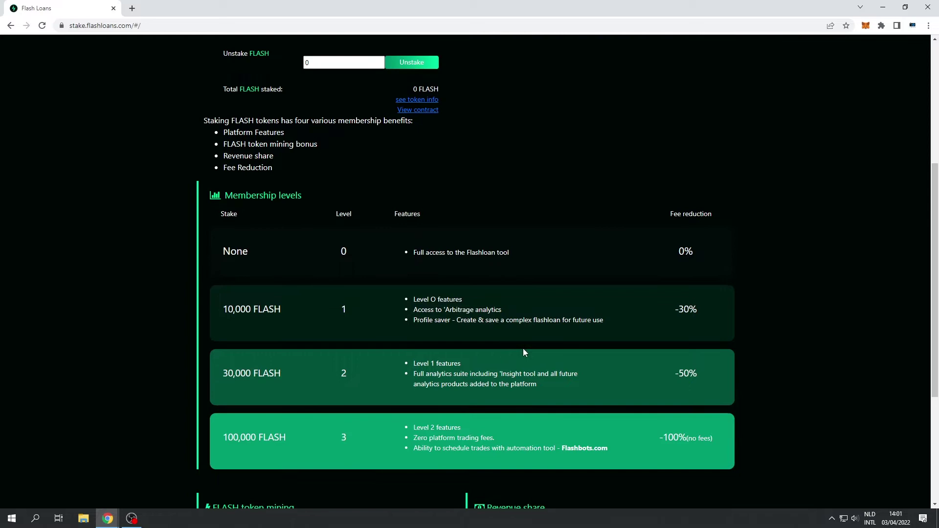
scroll(523, 353, "down", 1)
scroll(523, 353, "down", 1)
scroll(523, 352, "down", 1)
scroll(524, 353, "down", 1)
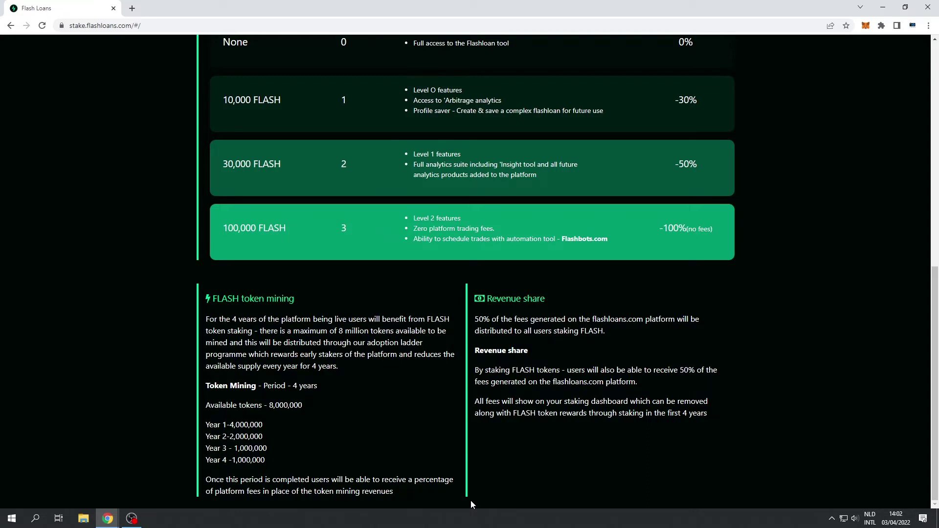
scroll(470, 501, "up", 1)
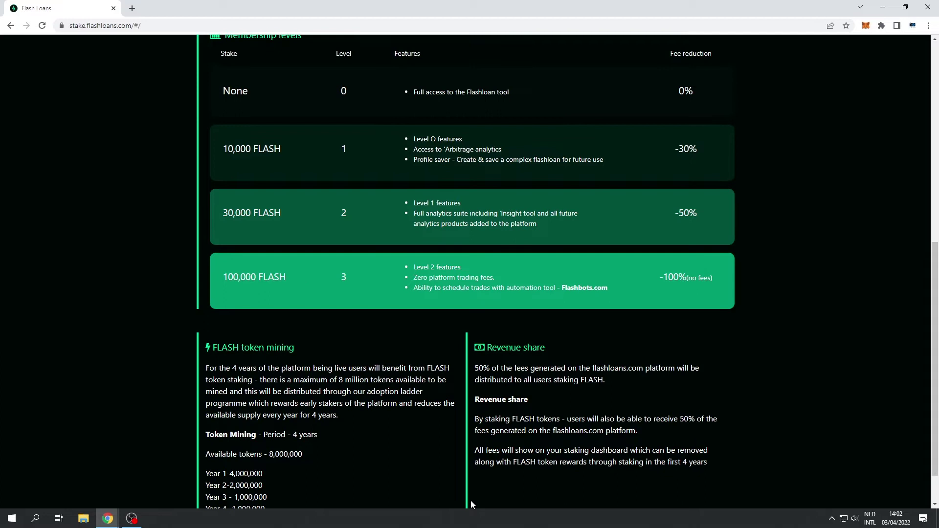
scroll(471, 501, "up", 2)
scroll(471, 501, "up", 1)
scroll(472, 500, "up", 2)
scroll(472, 499, "up", 1)
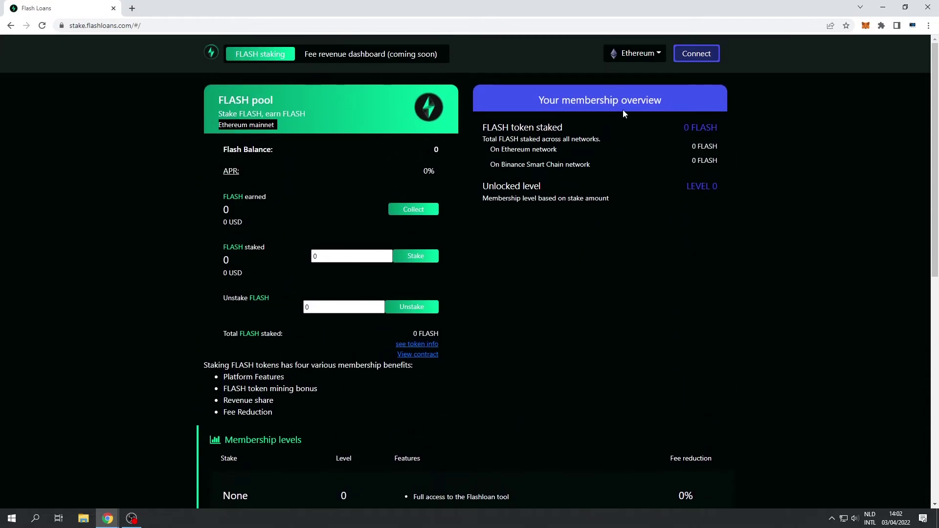
Switch the pool to Binance and connect the MetaMask wallet account
left_click(636, 55)
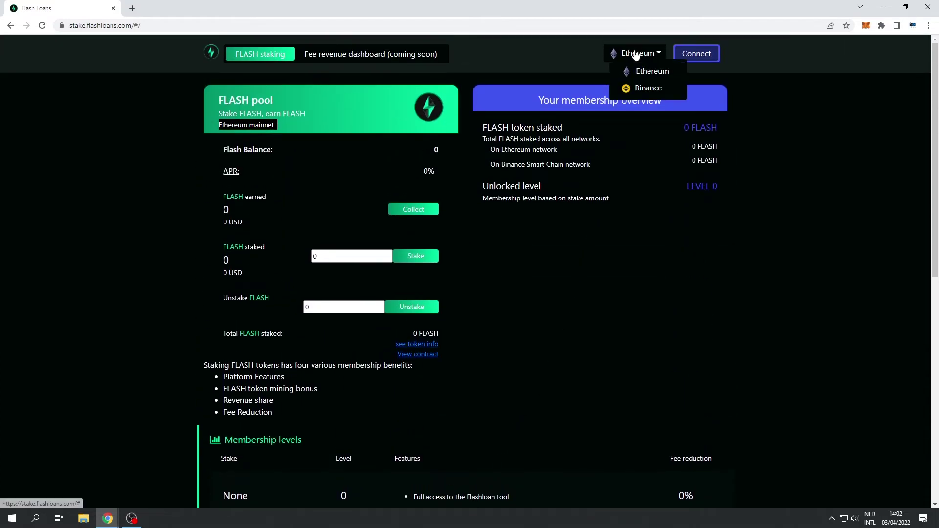
left_click(642, 89)
left_click(706, 57)
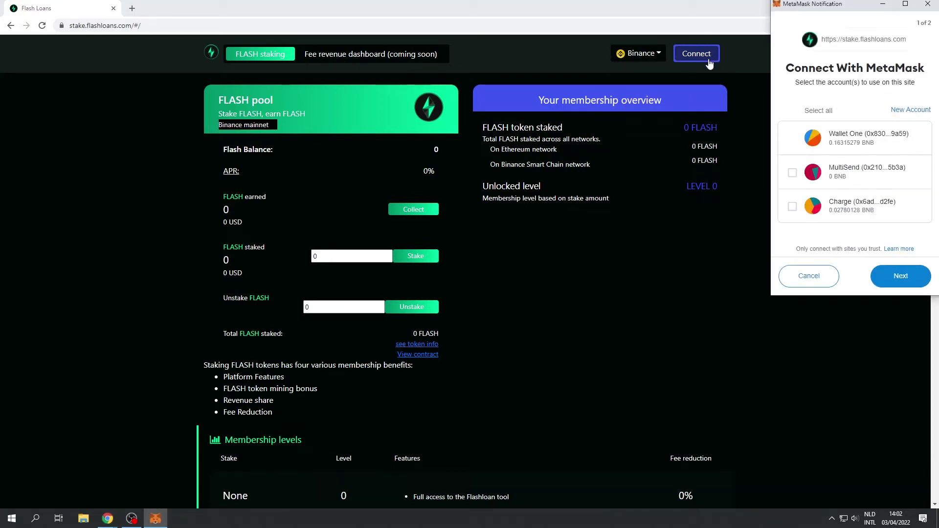
left_click(894, 277)
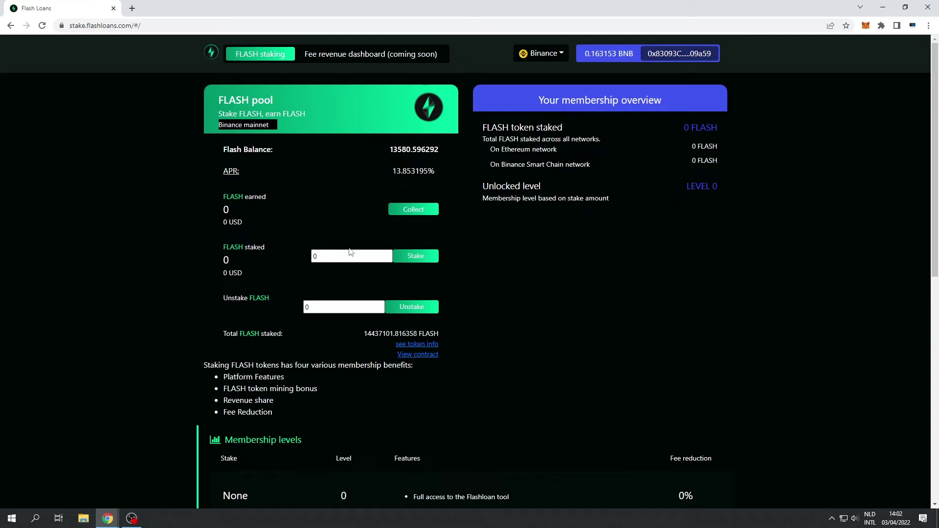
Stake 11000 FLASH and confirm the transaction in MetaMask
double_click(315, 256)
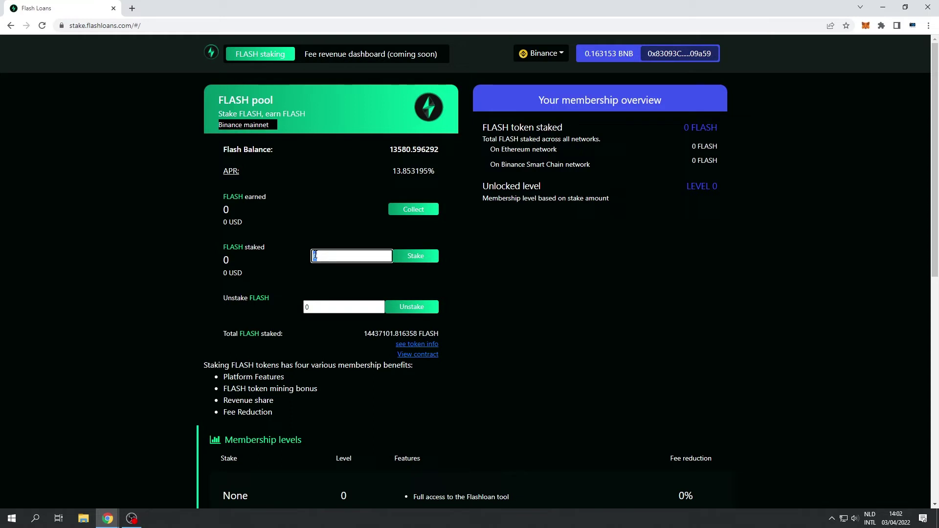
type("1100")
type("0")
left_click(417, 255)
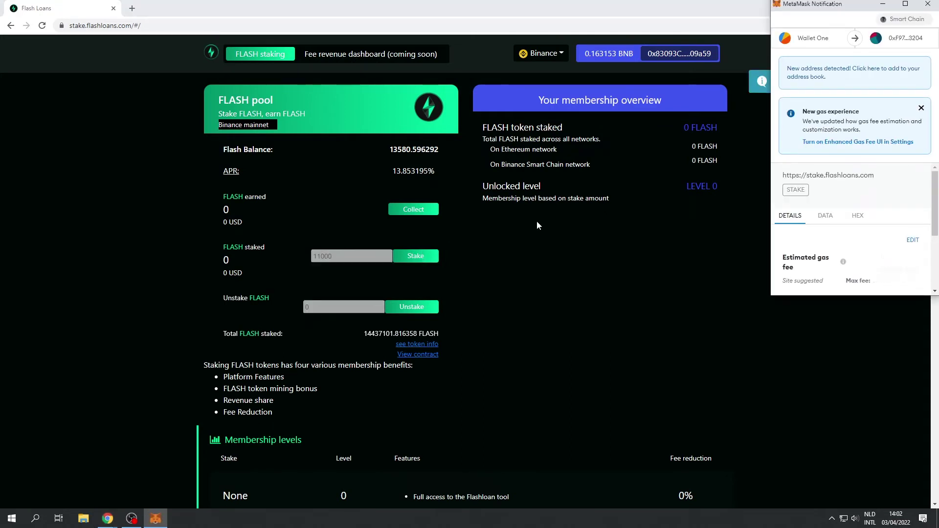
scroll(908, 229, "down", 2)
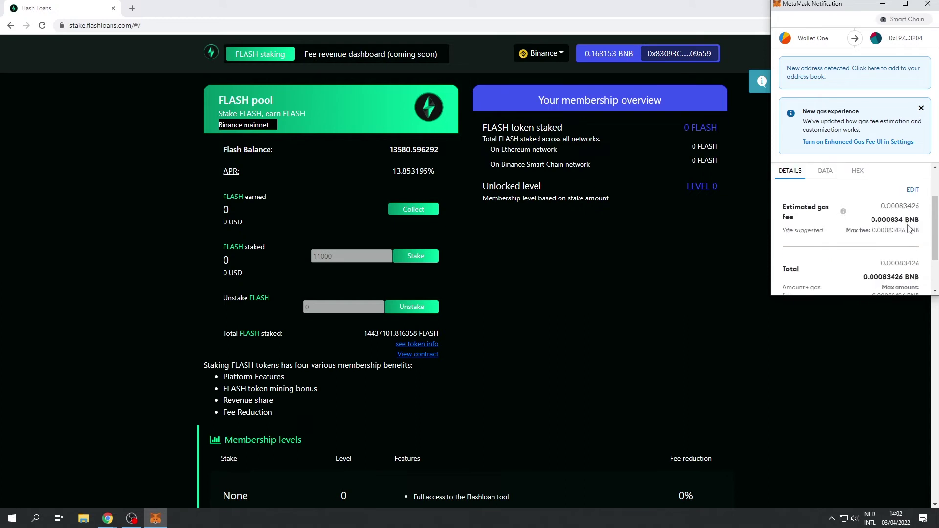
left_click(888, 276)
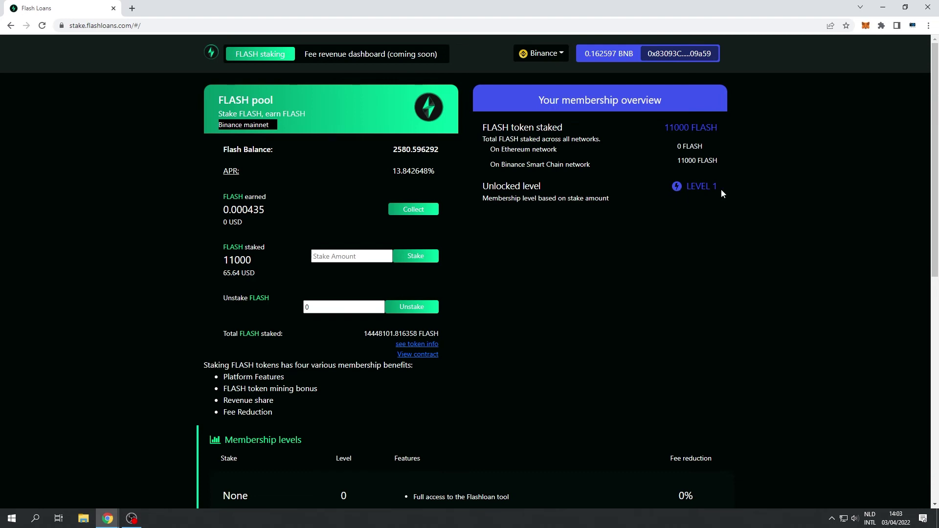
scroll(721, 189, "down", 2)
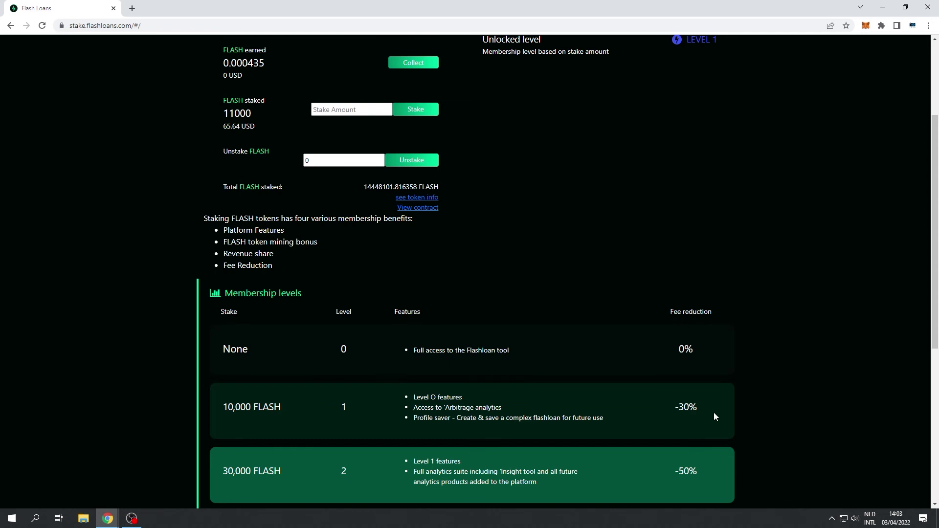
scroll(714, 416, "up", 1)
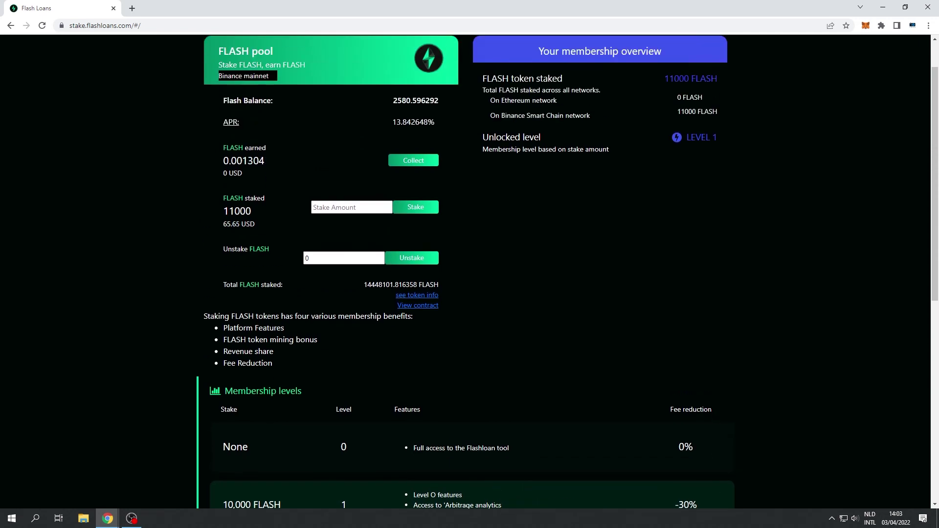
scroll(470, 271, "up", 1)
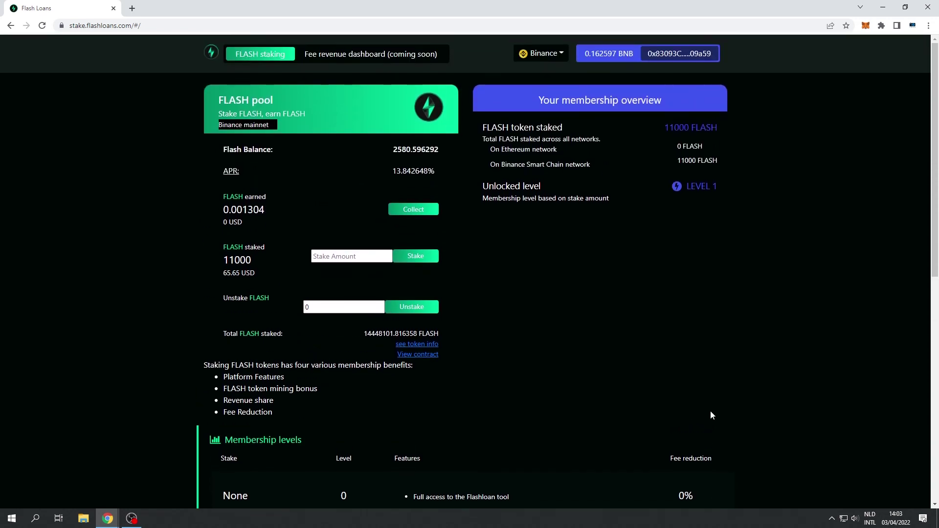
Unstake 500 FLASH and confirm the transaction in MetaMask
double_click(309, 307)
type("5")
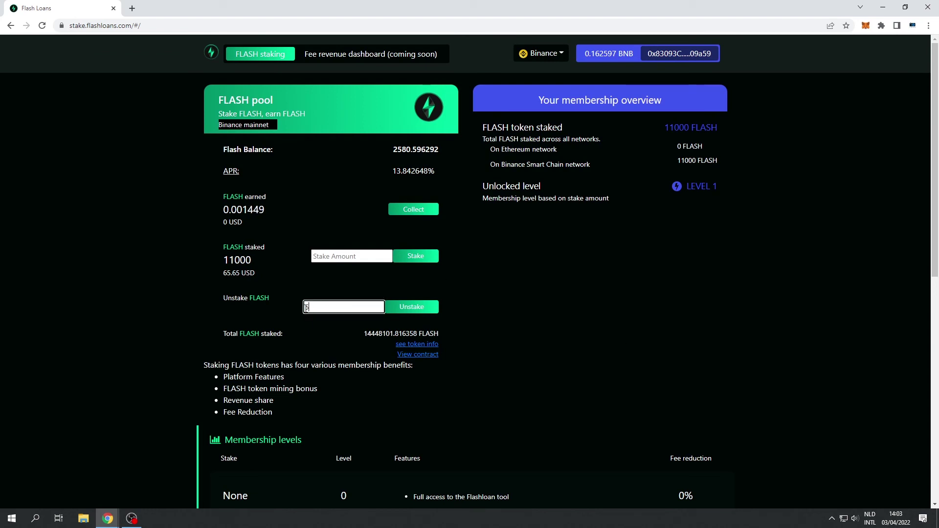
type("00")
left_click(409, 314)
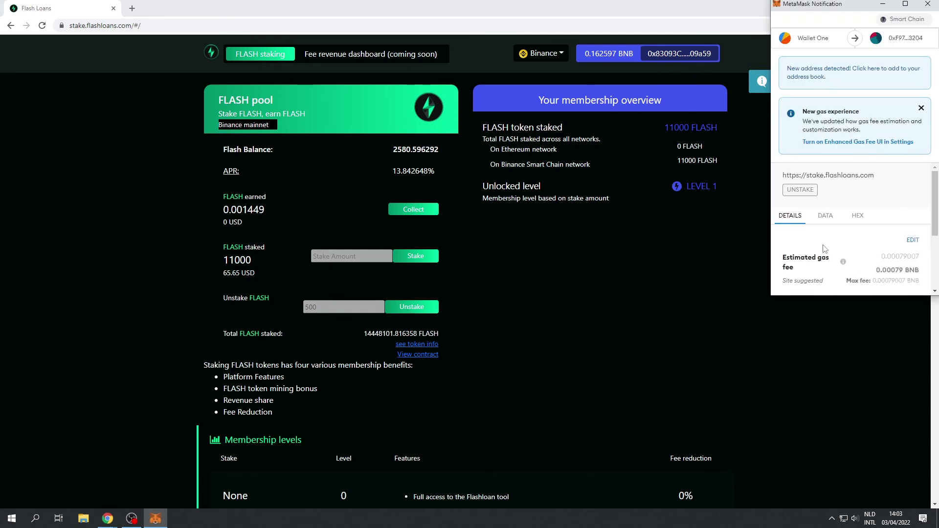
scroll(892, 254, "down", 2)
scroll(892, 255, "down", 2)
left_click(893, 276)
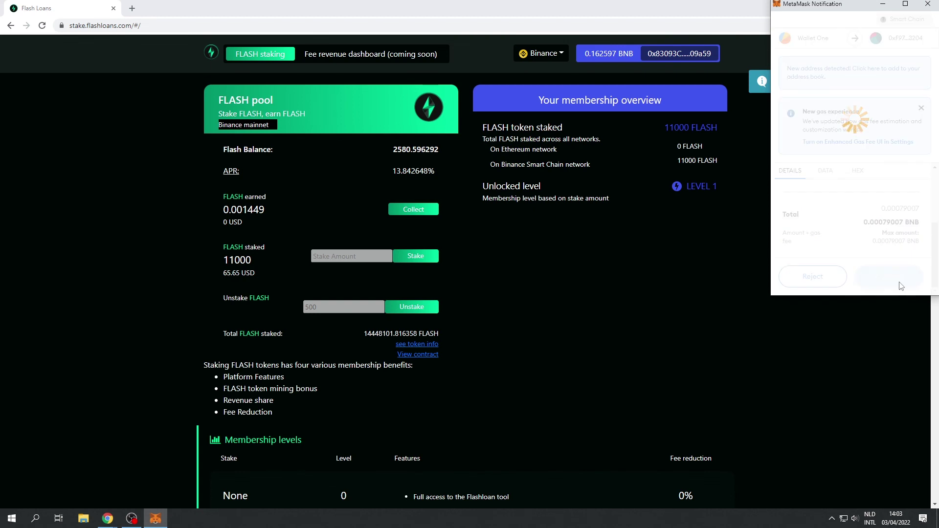